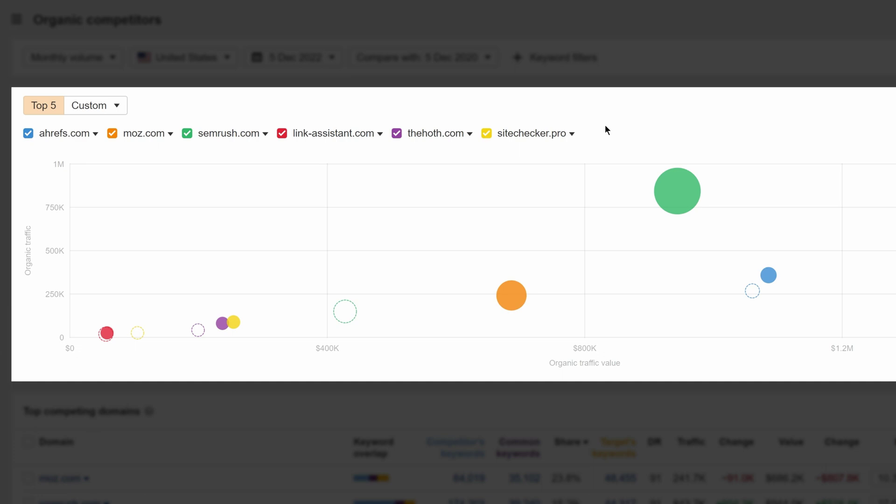
scroll(474, 105, "down", 5)
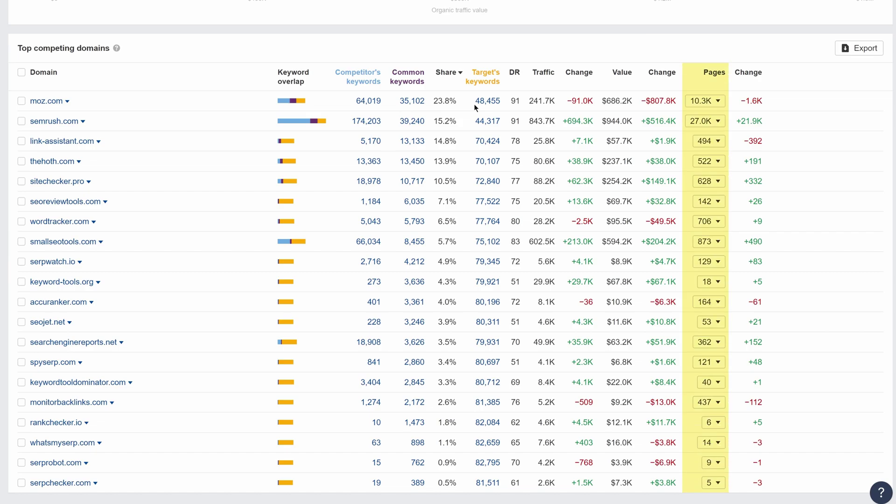
Expand link-assistant.com's ranking pages and compare organic competitors against 28 Nov 2022.
left_click(707, 143)
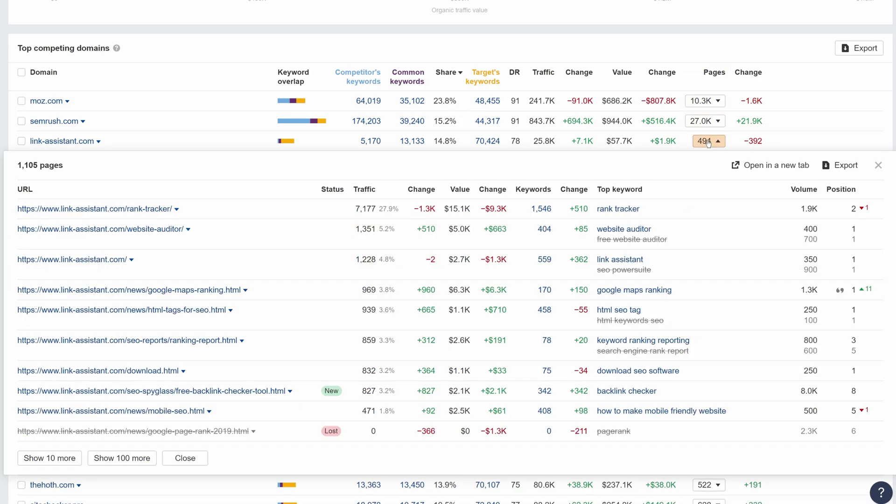
scroll(707, 144, "up", 1)
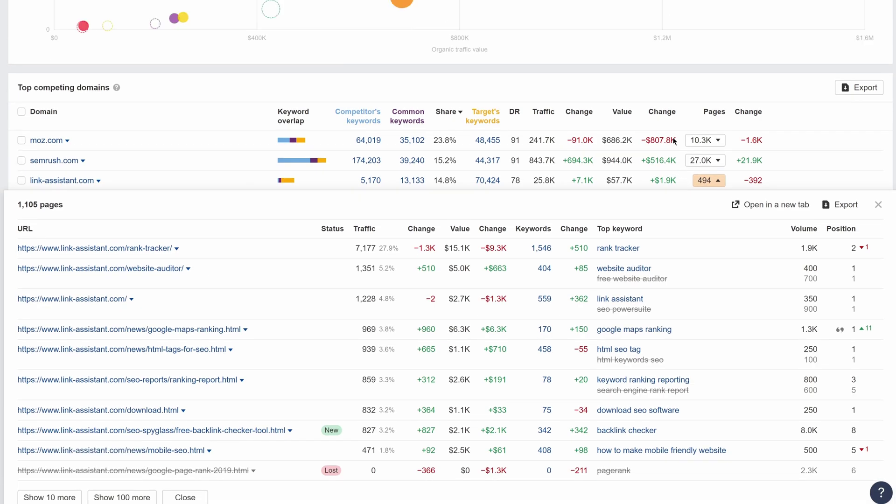
scroll(658, 140, "up", 4)
left_click(370, 47)
left_click(330, 99)
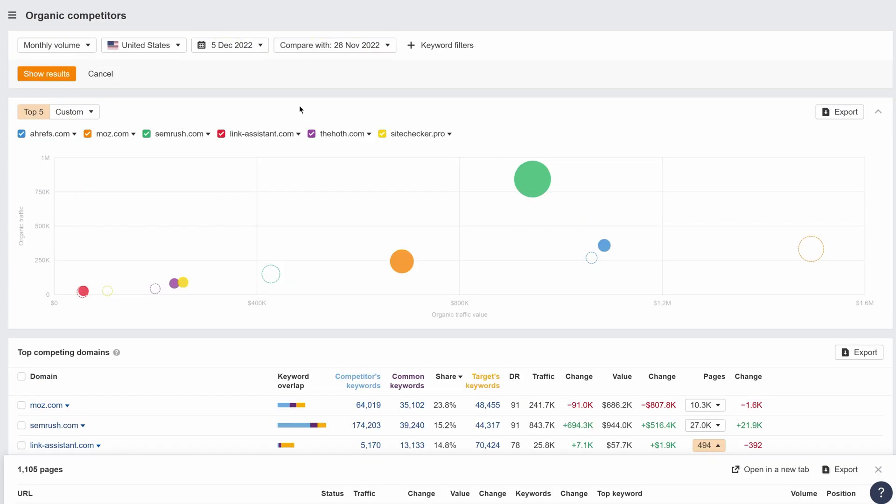
left_click(59, 73)
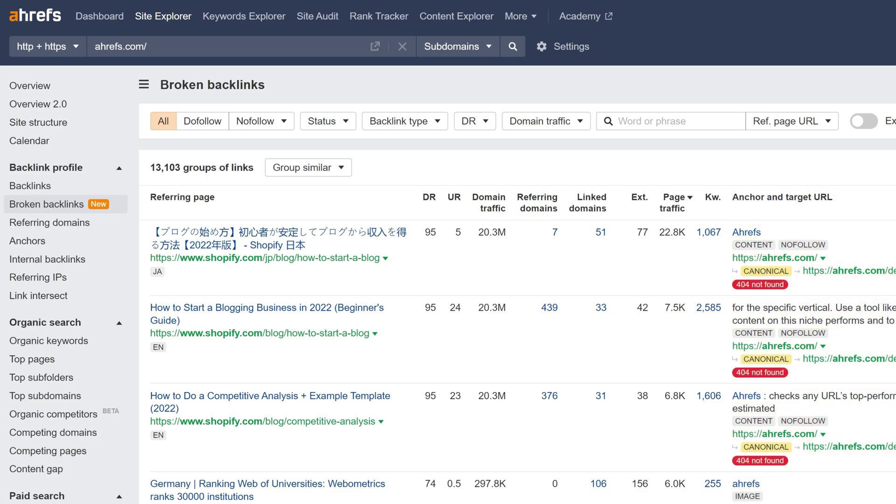
Add a Target URL 'Doesn't contain /blog/' filter and show the filtered broken backlinks.
left_click(692, 121)
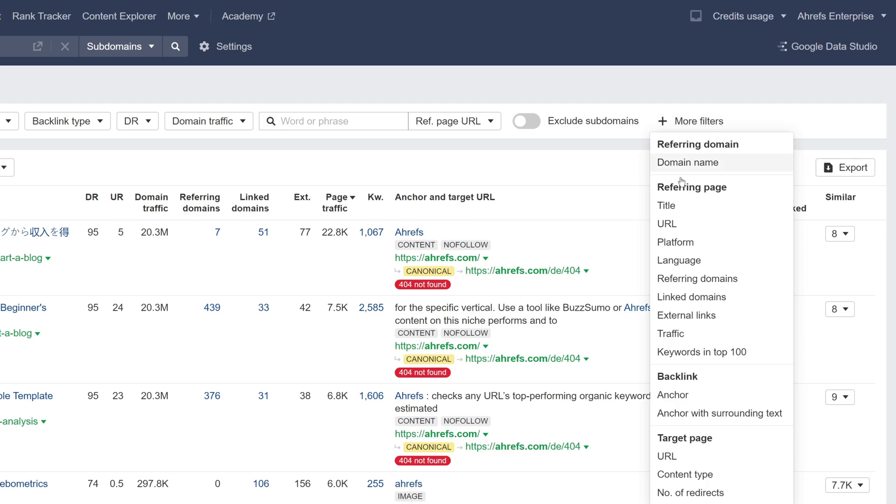
left_click(691, 456)
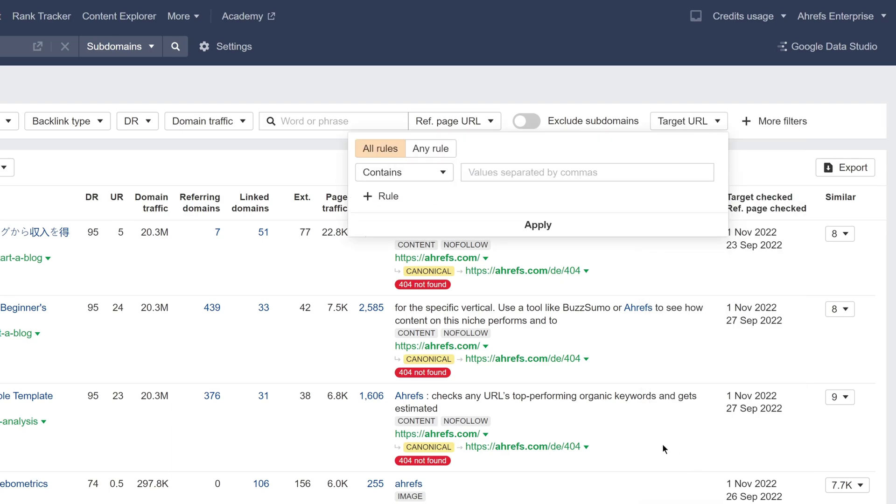
left_click(446, 174)
left_click(434, 250)
type("/blog/")
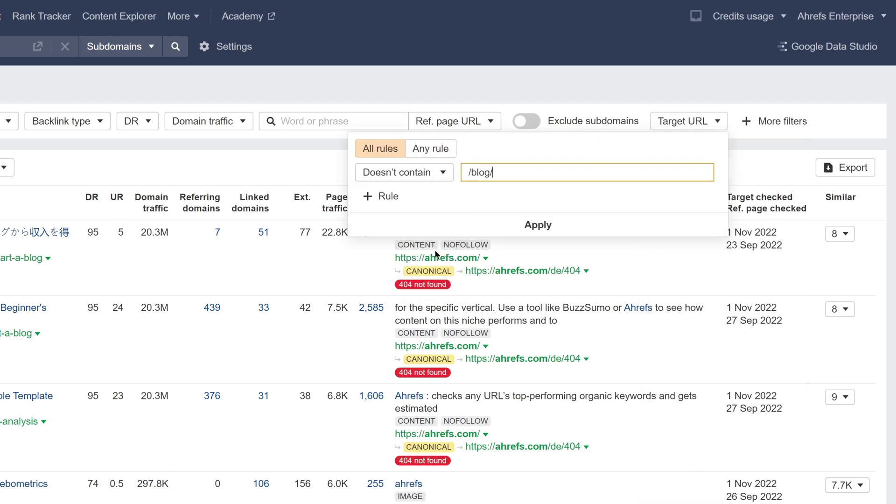
key("Return")
left_click(143, 130)
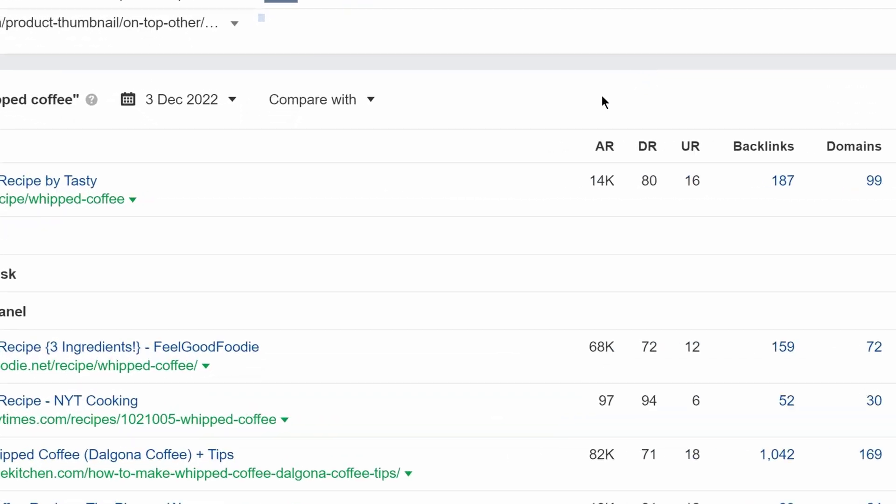
Compare the whipped coffee SERP with 20 Nov 2022, then with the dalgona coffee SERP.
left_click(301, 141)
left_click(410, 191)
left_click(534, 476)
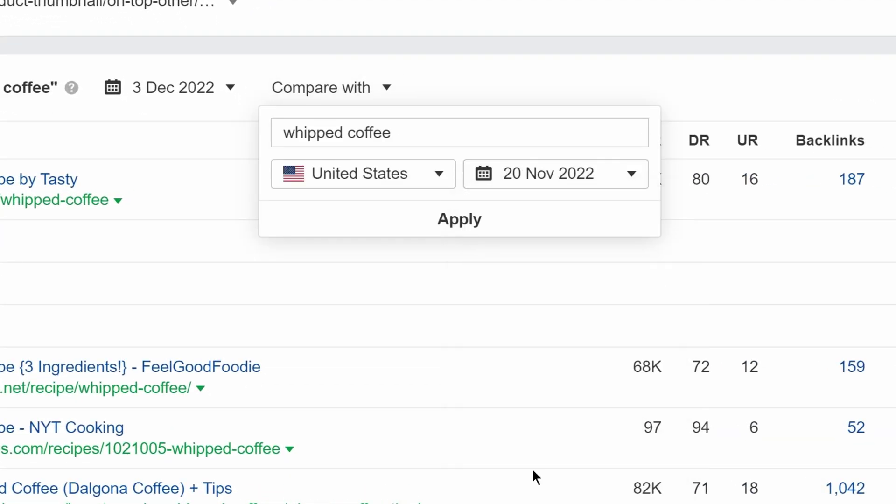
left_click(516, 230)
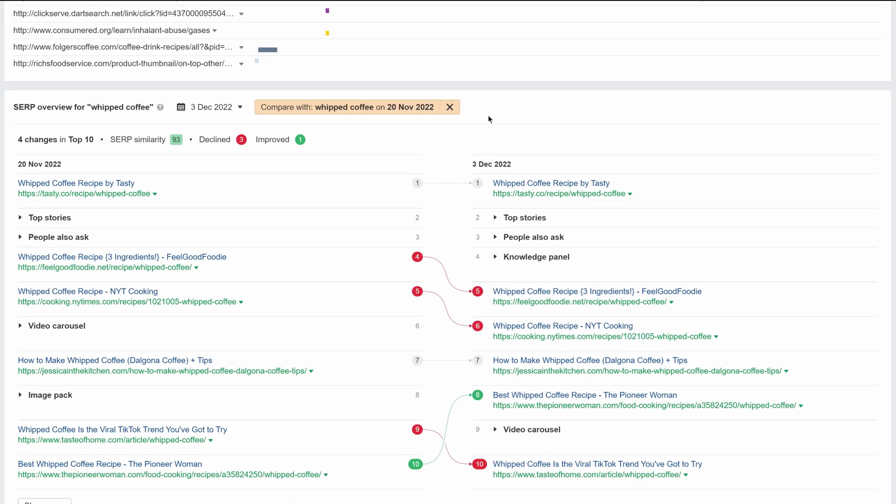
left_click(398, 111)
type("dalgona coffee")
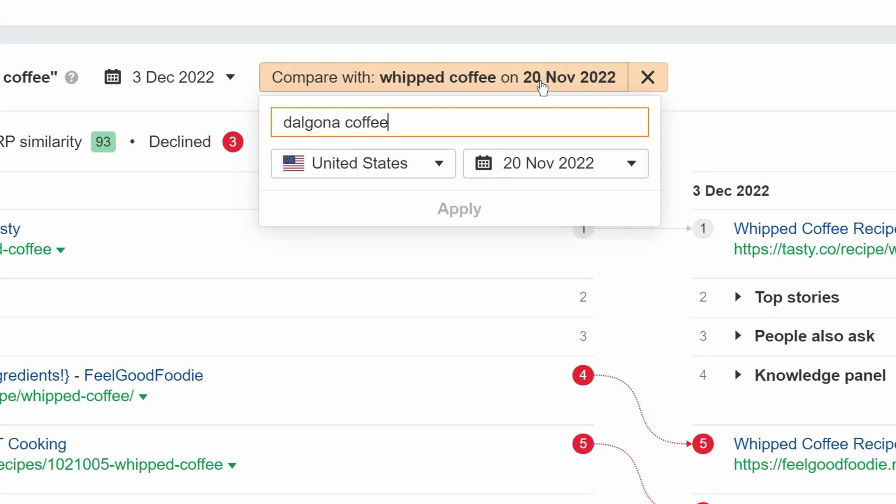
key("Return")
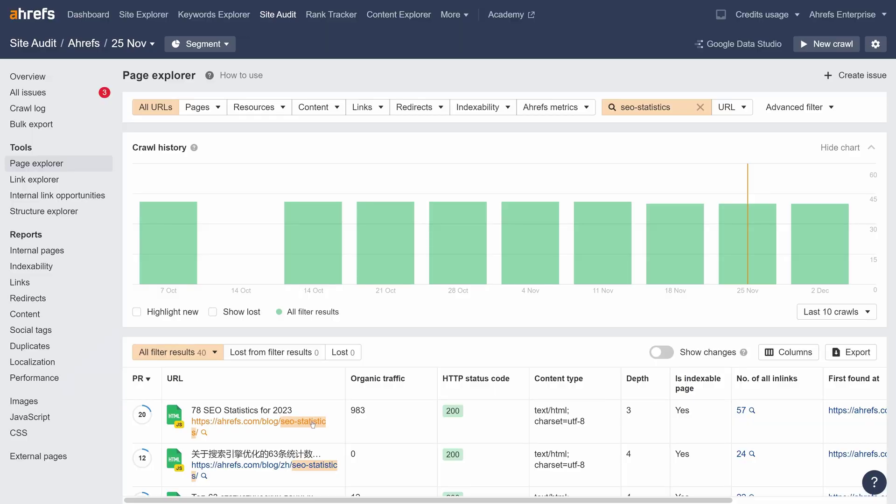
Inspect the SEO statistics post's HTML source and diff it against the rendered HTML.
left_click(316, 421)
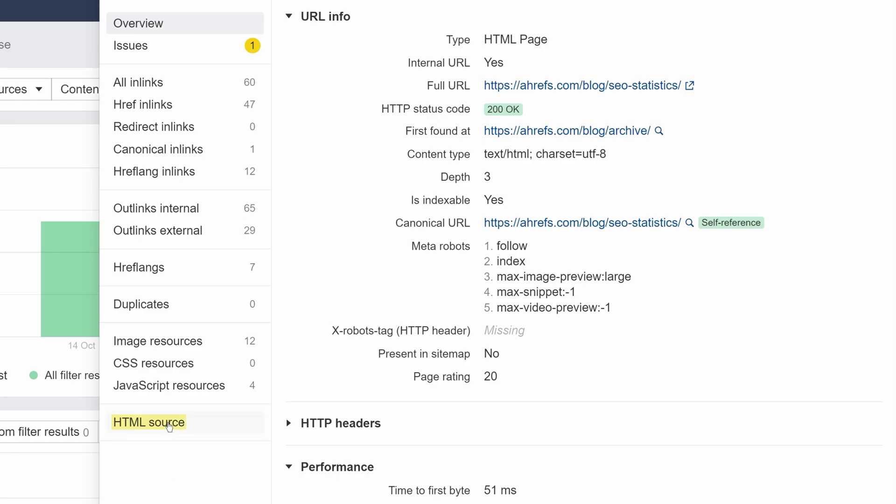
left_click(168, 425)
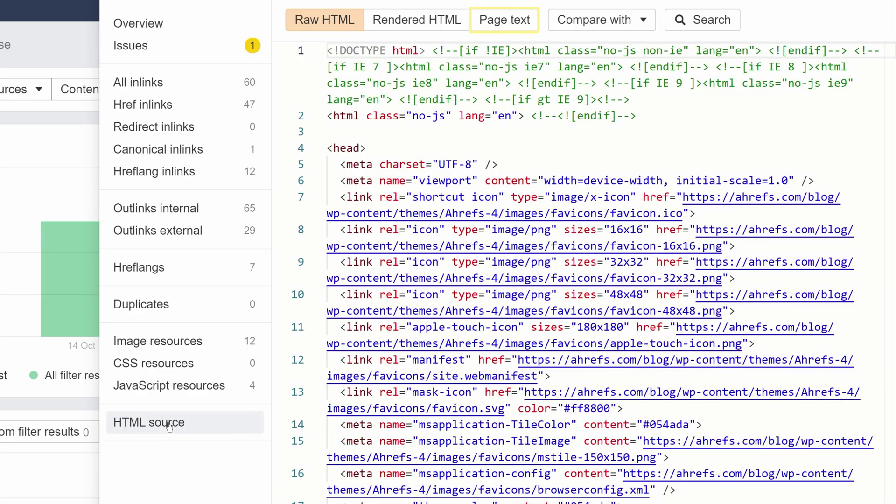
left_click(595, 19)
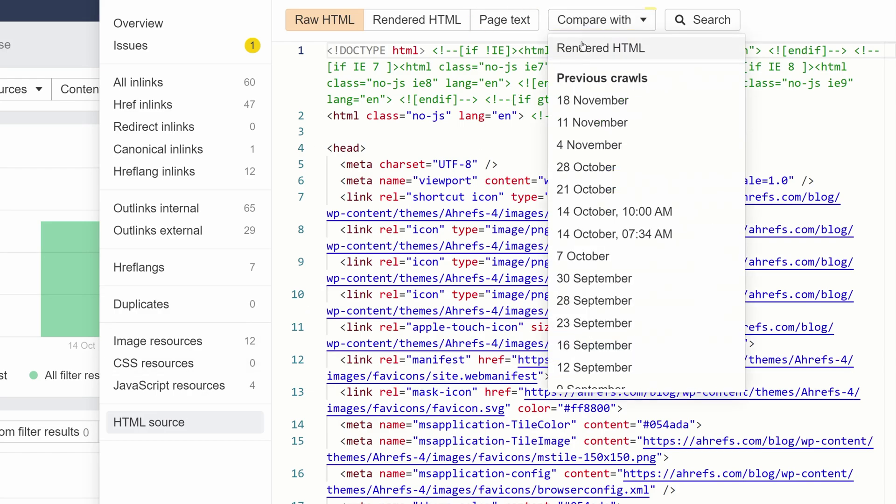
left_click(583, 45)
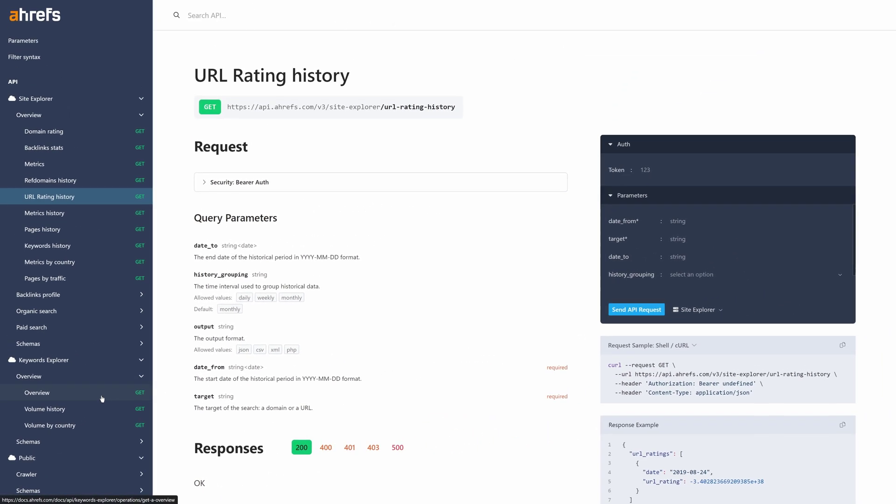
Browse the Keywords Explorer Overview, Volume history and Volume by country endpoint docs.
left_click(102, 398)
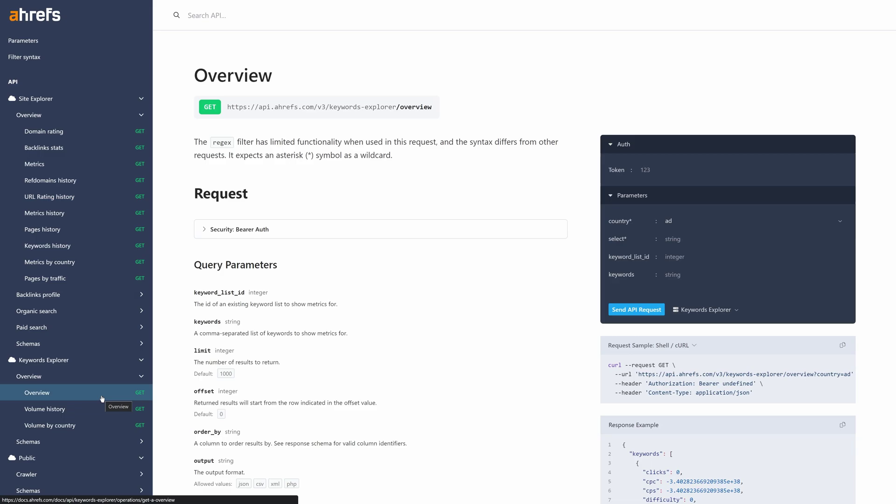
left_click(100, 412)
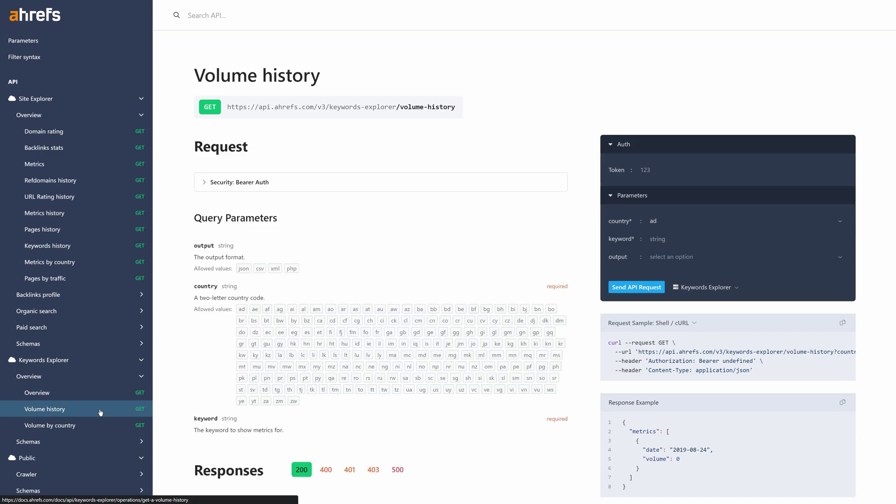
left_click(98, 426)
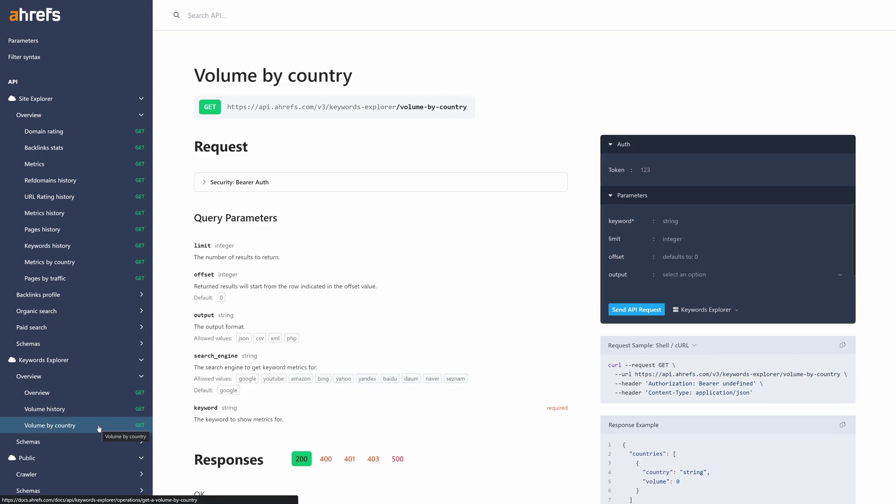